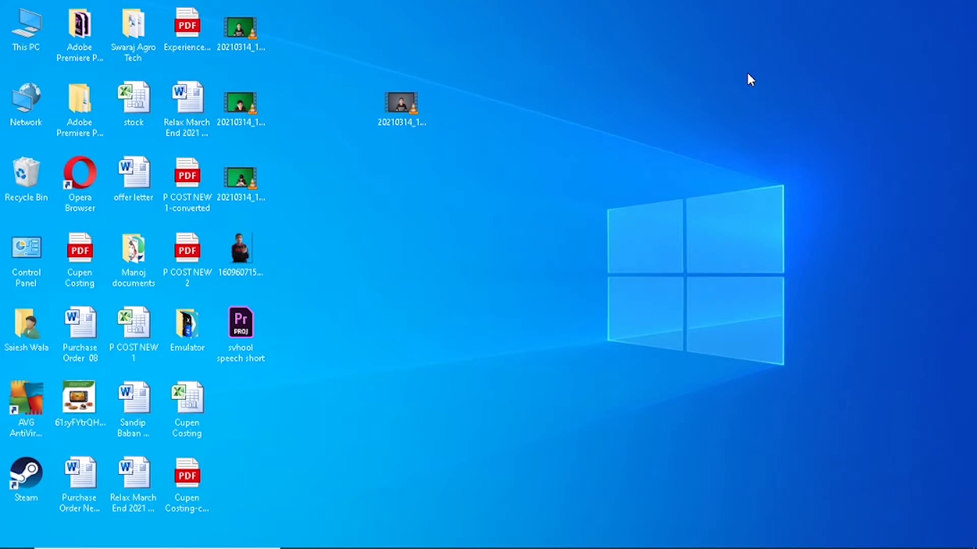
Open the computer's advanced system settings and bring up the Performance Options for visual effects
right_click(35, 36)
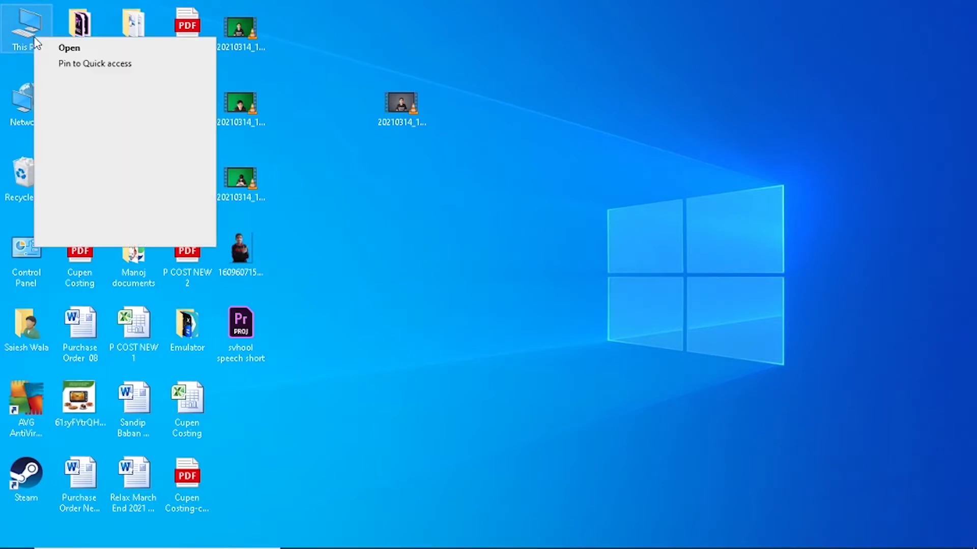
left_click(76, 236)
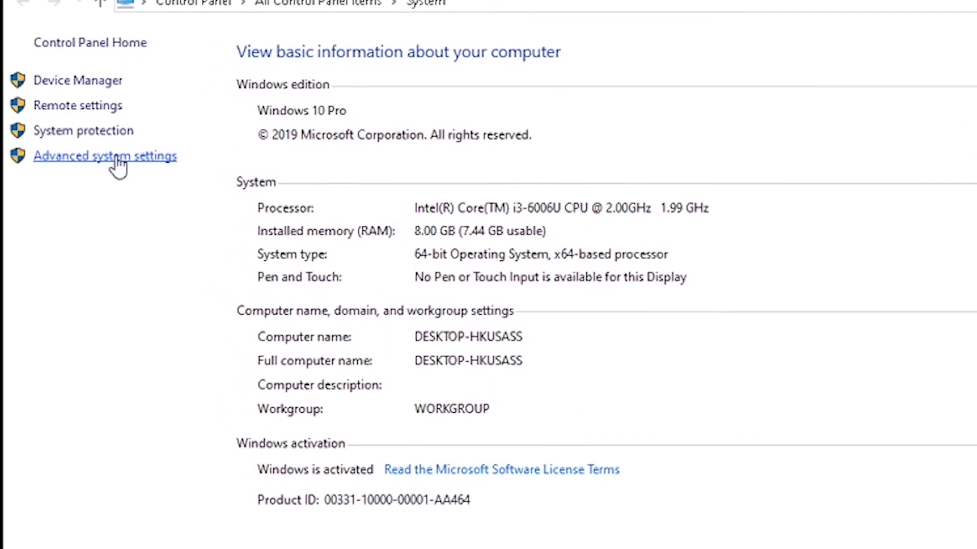
left_click(115, 157)
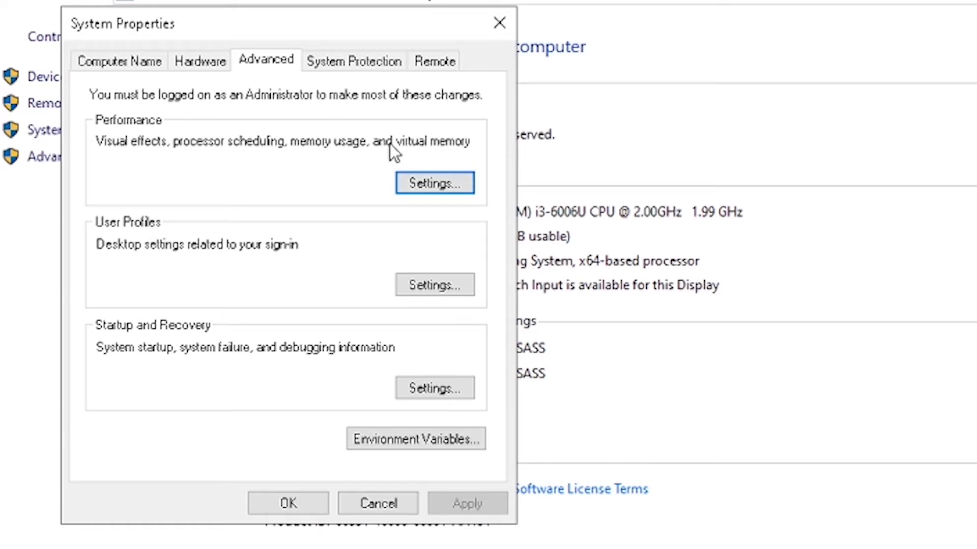
left_click(431, 183)
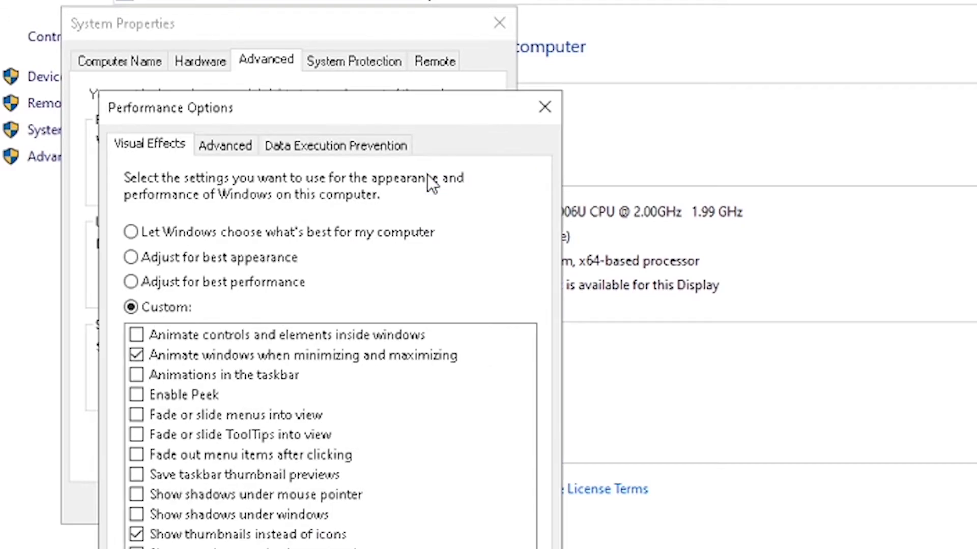
Enable the unchecked visual effects from Animate controls and elements inside windows down through Fade out menu items after clicking
left_click(136, 336)
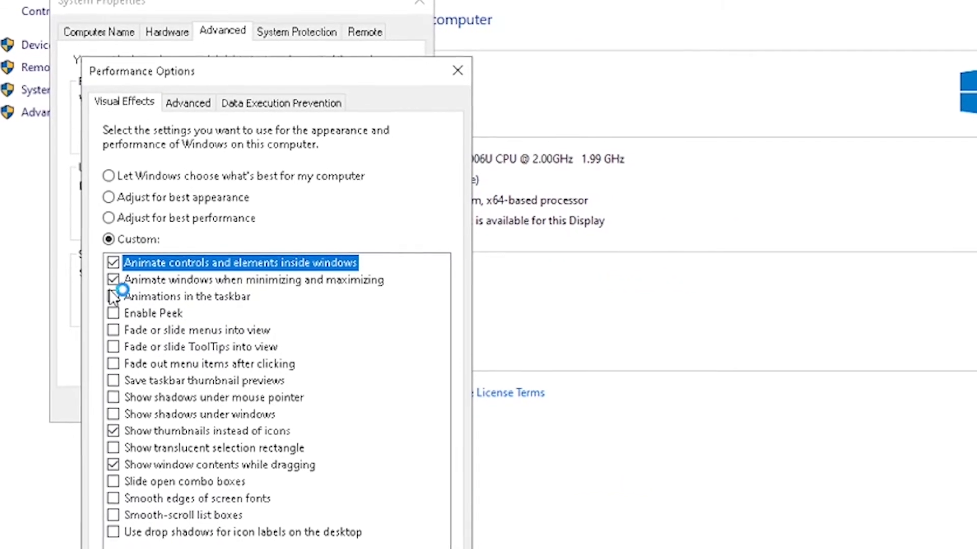
left_click(136, 375)
left_click(111, 306)
left_click(111, 323)
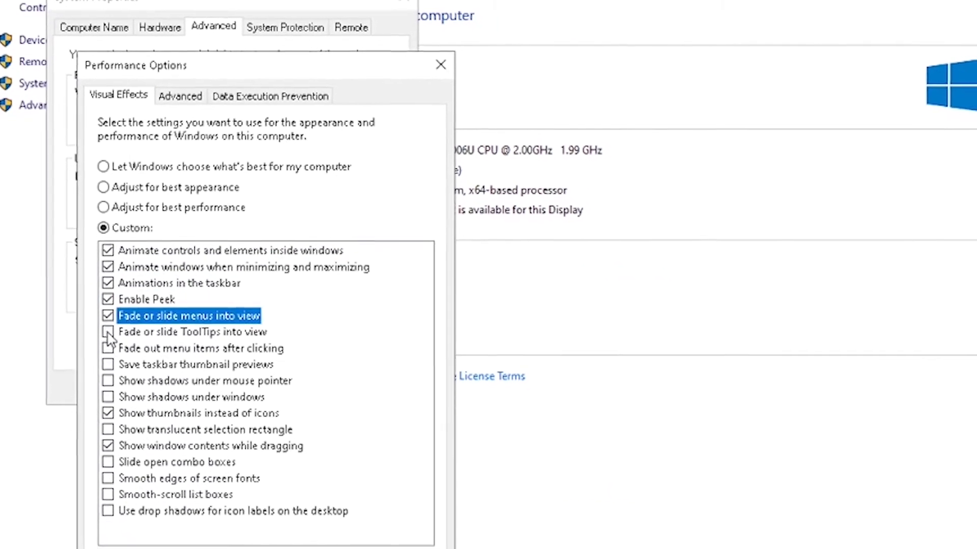
left_click(111, 339)
left_click(106, 341)
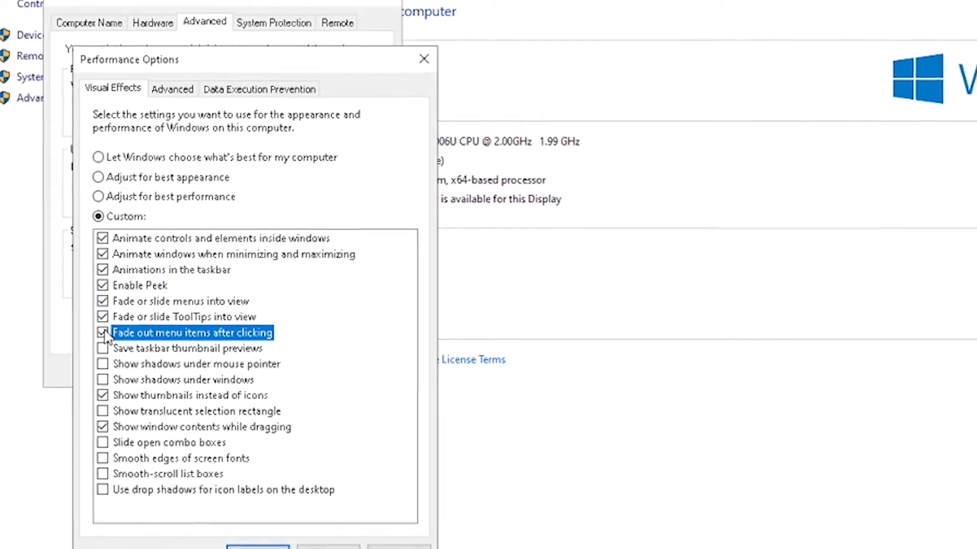
Disable the control, taskbar, Peek, menu, ToolTip and fade-out effects, keeping window minimize/maximize animation, and apply the settings, closing both dialogs
left_click(105, 326)
left_click(100, 294)
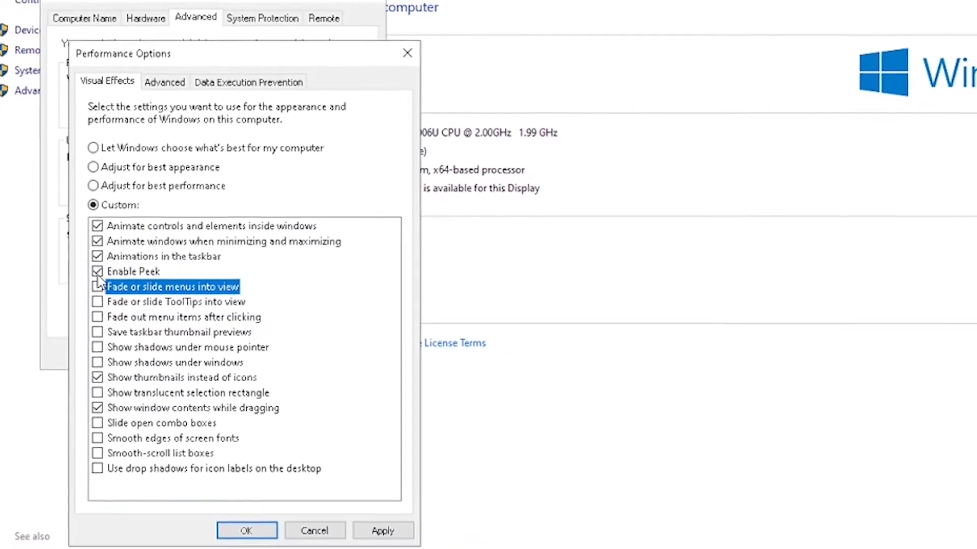
left_click(100, 278)
left_click(96, 252)
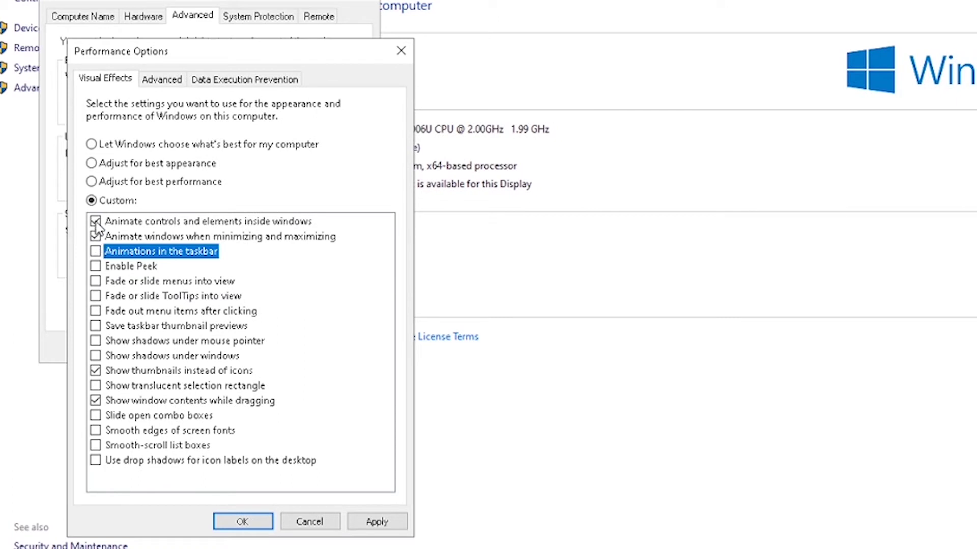
left_click(96, 221)
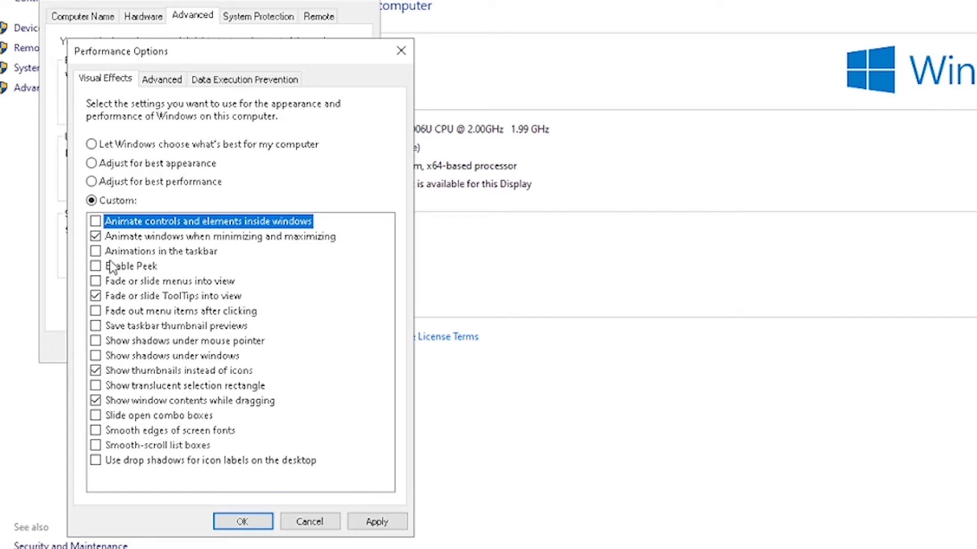
left_click(95, 296)
left_click(379, 523)
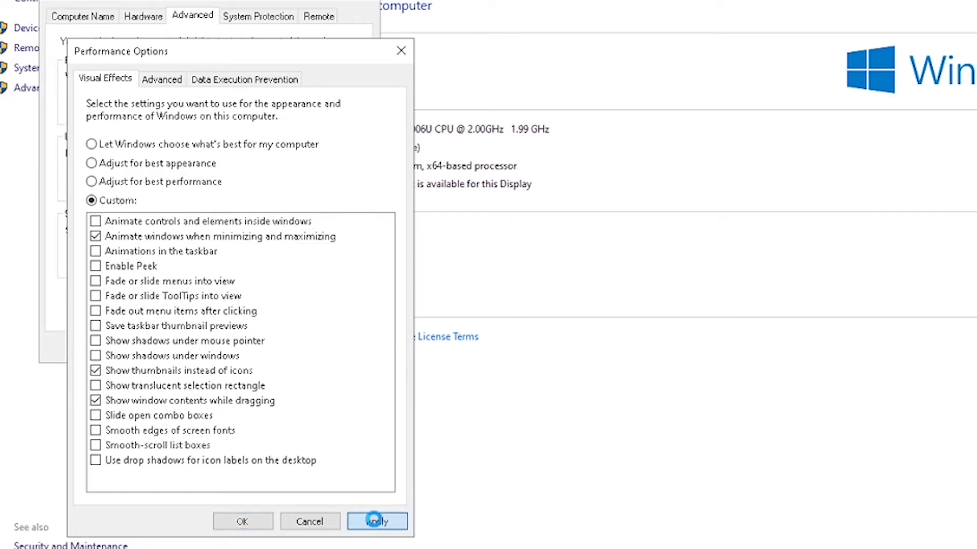
left_click(257, 523)
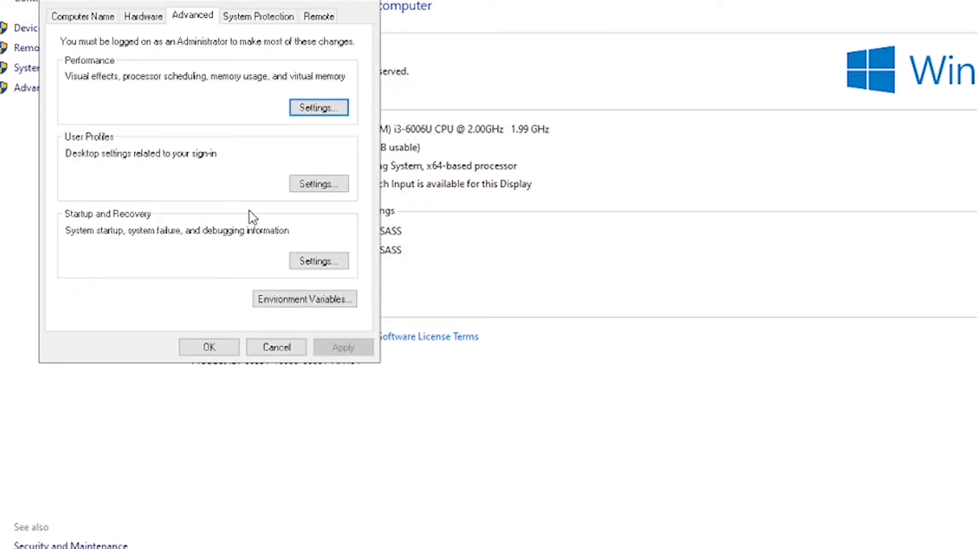
left_click(217, 344)
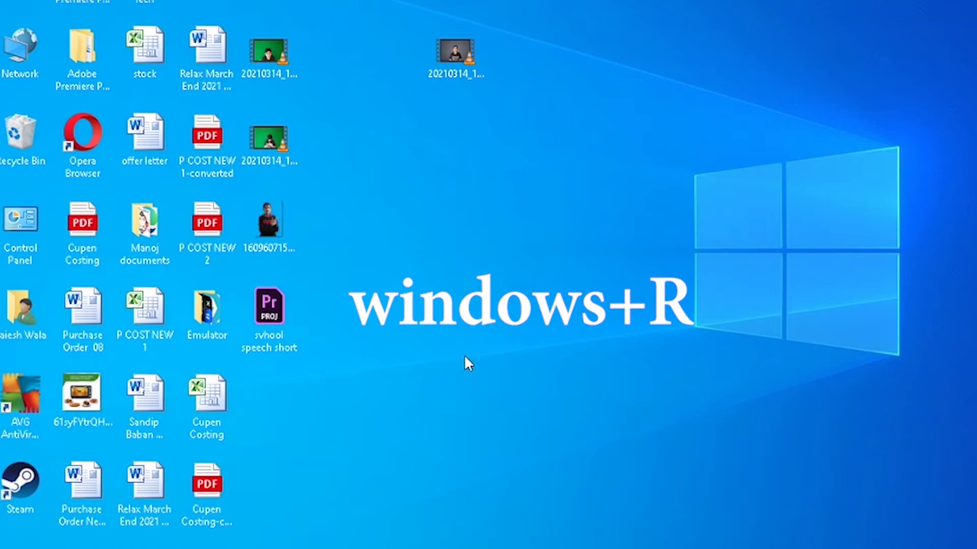
Open the user's temporary files folder with the Run command %temp% and maximize its window
key("super+r")
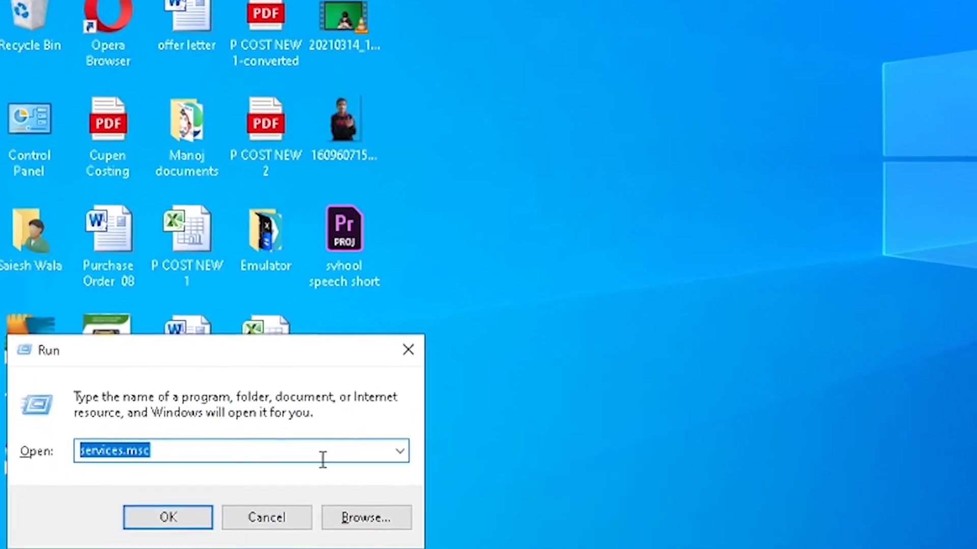
key("BackSpace")
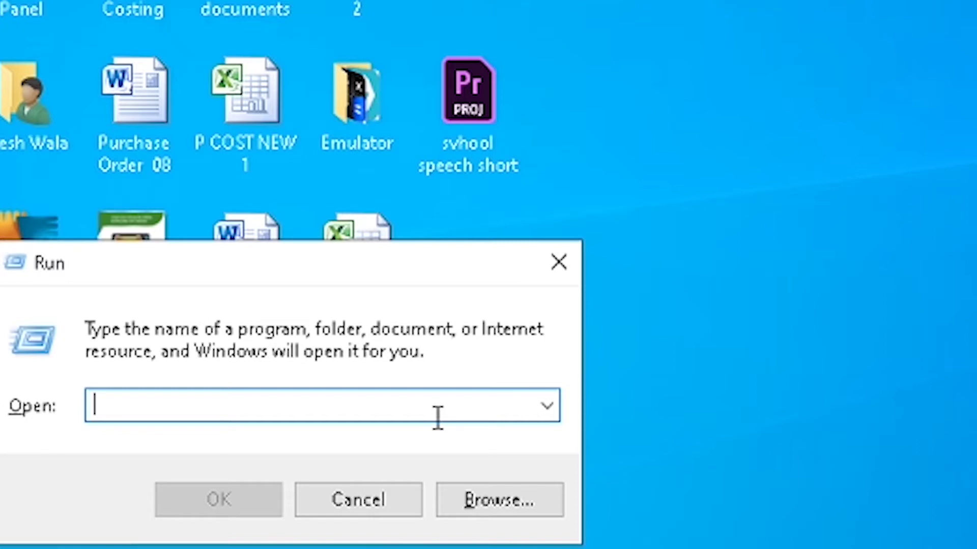
type("%")
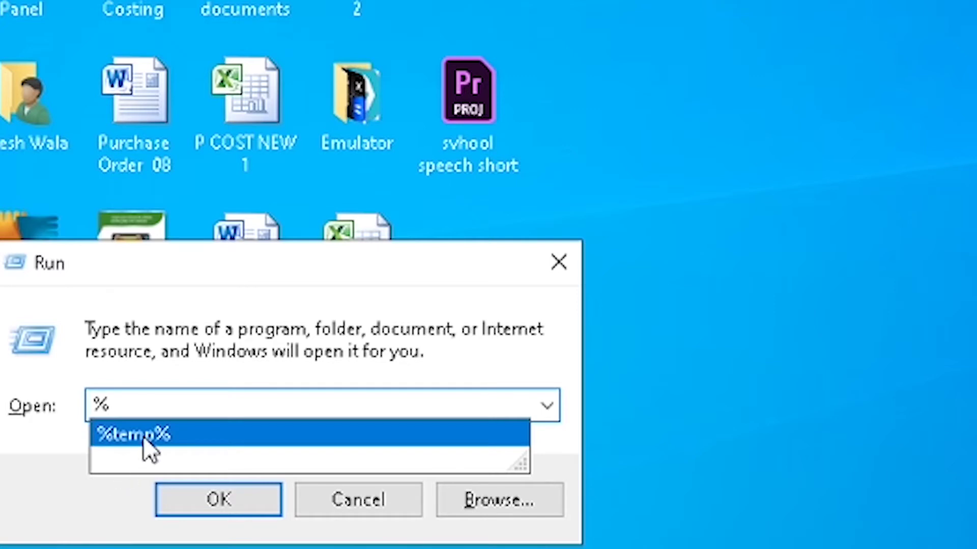
left_click(166, 426)
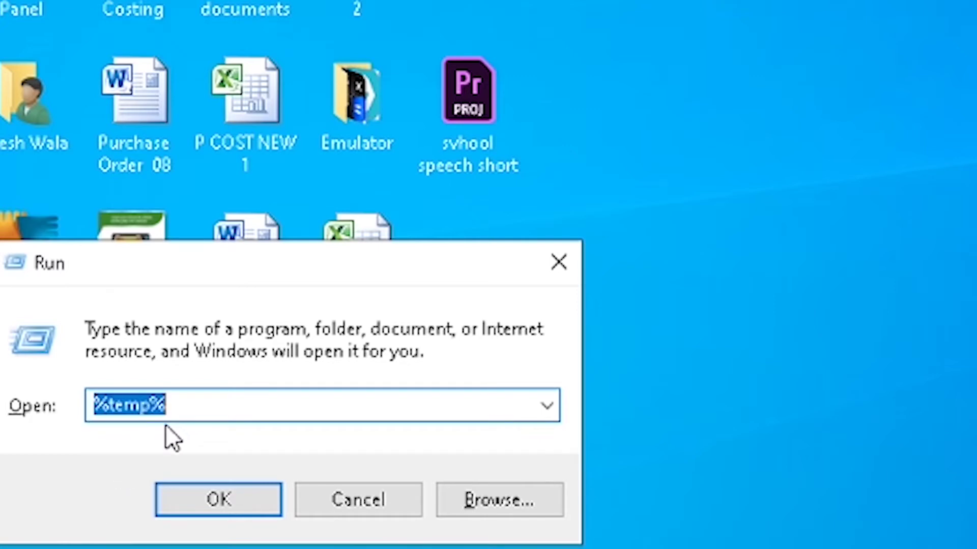
left_click(189, 402)
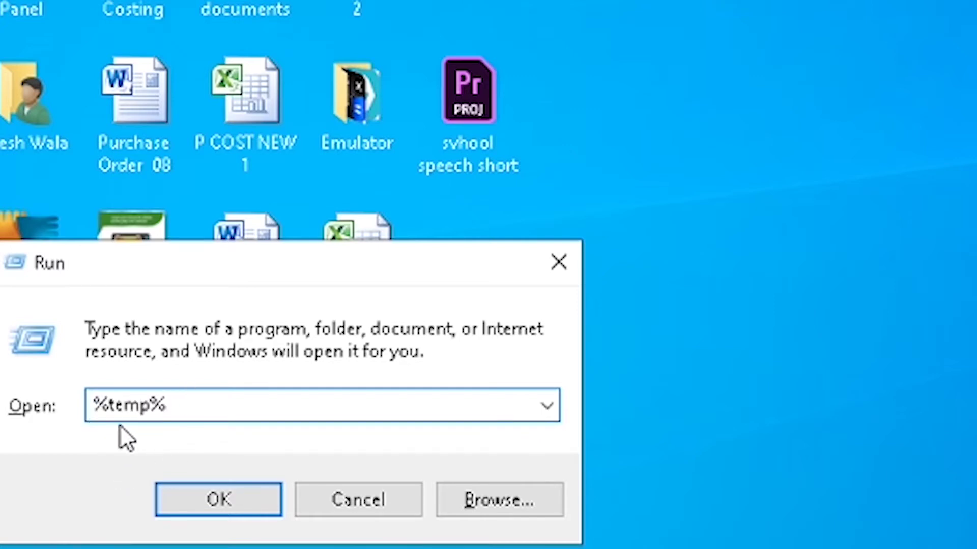
left_click(213, 503)
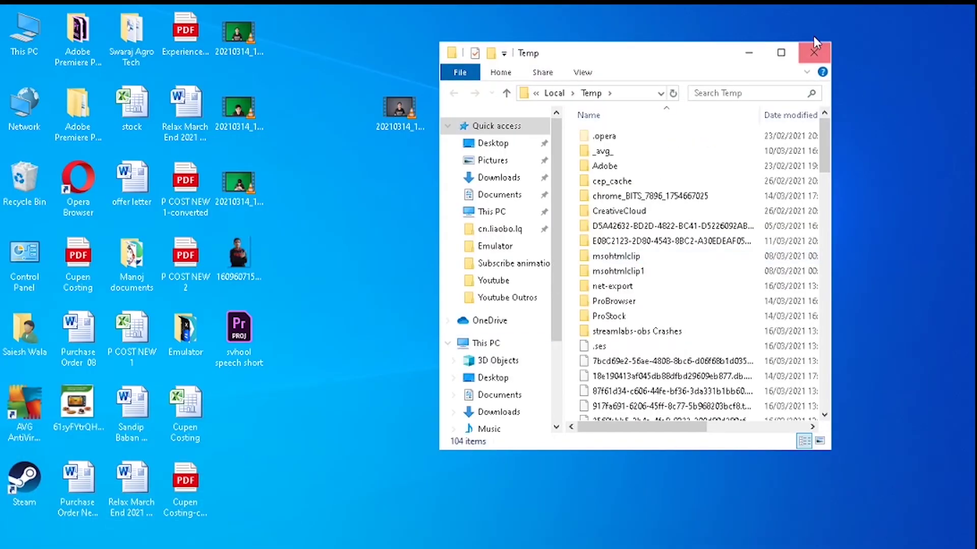
left_click(781, 53)
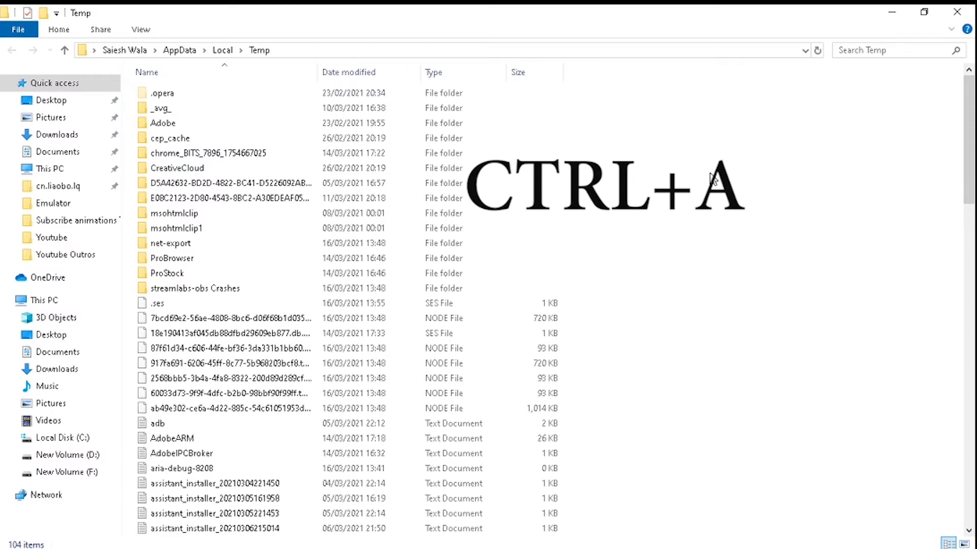
Delete all files and folders in the user's Temp folder
key("ctrl+a")
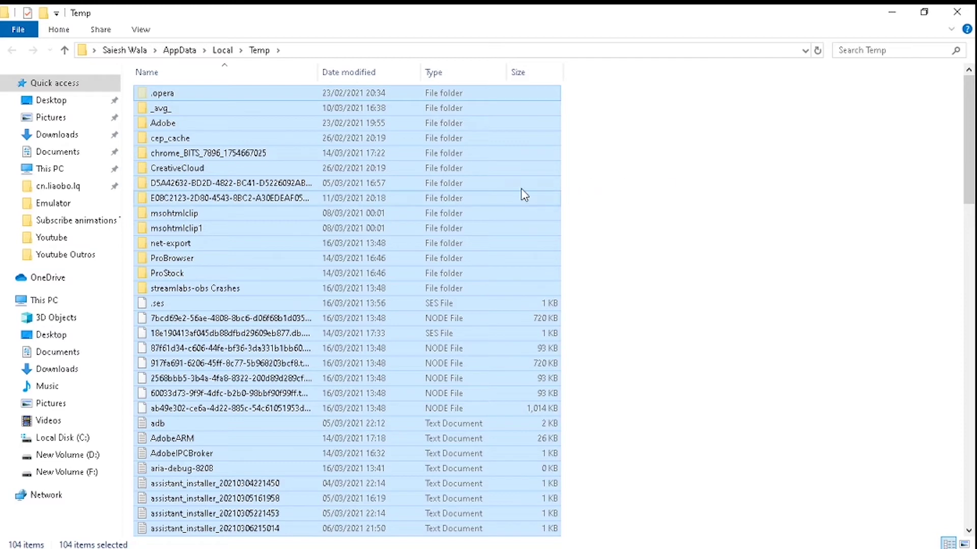
right_click(522, 193)
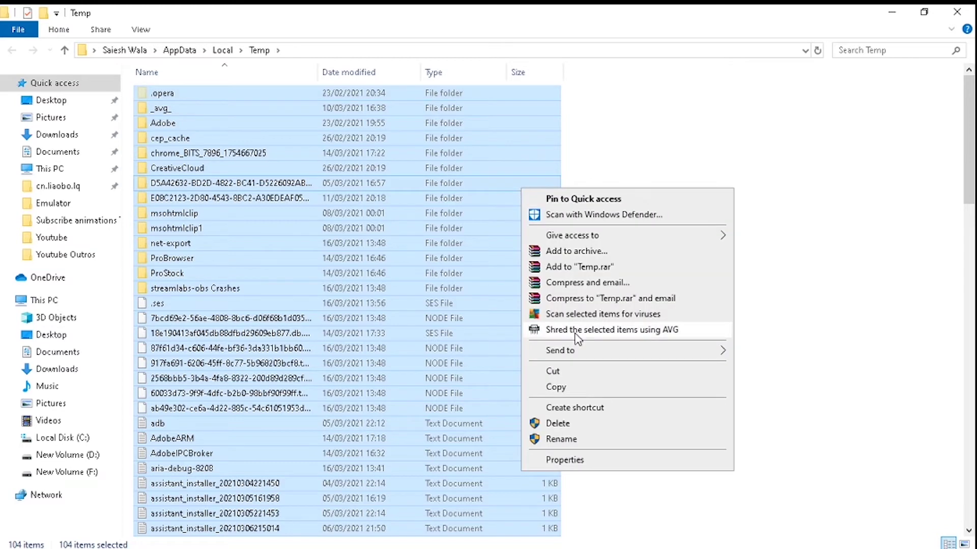
left_click(562, 426)
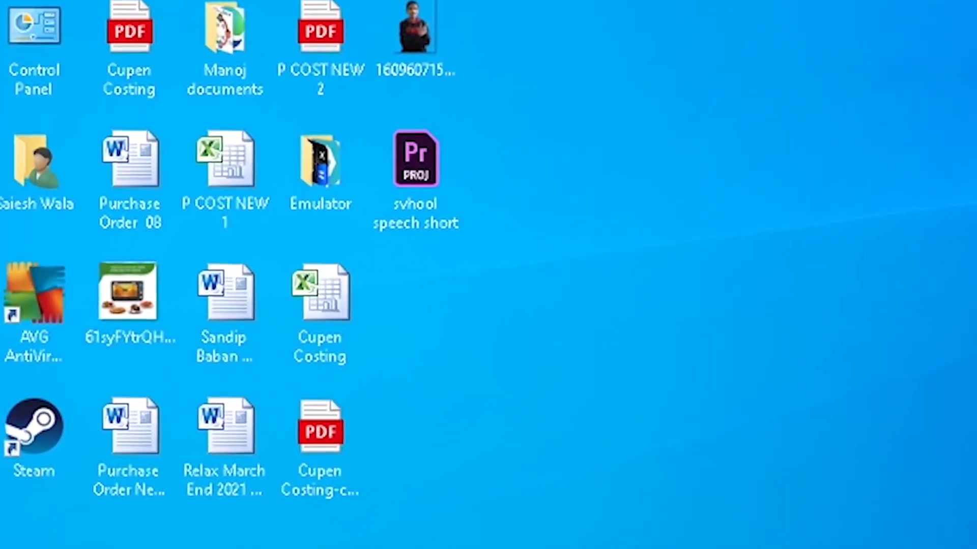
Open the Windows Temp folder with the Run command temp
key("super+r")
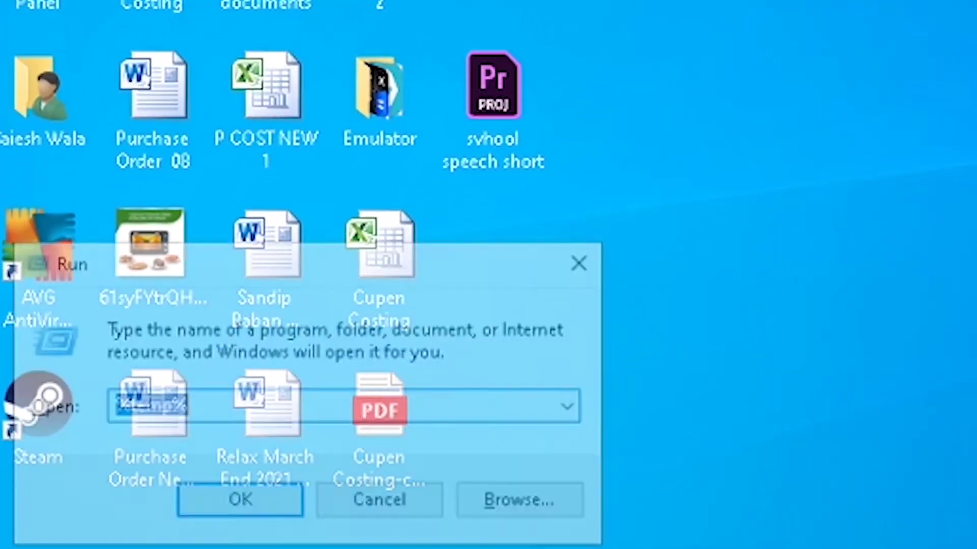
key("BackSpace")
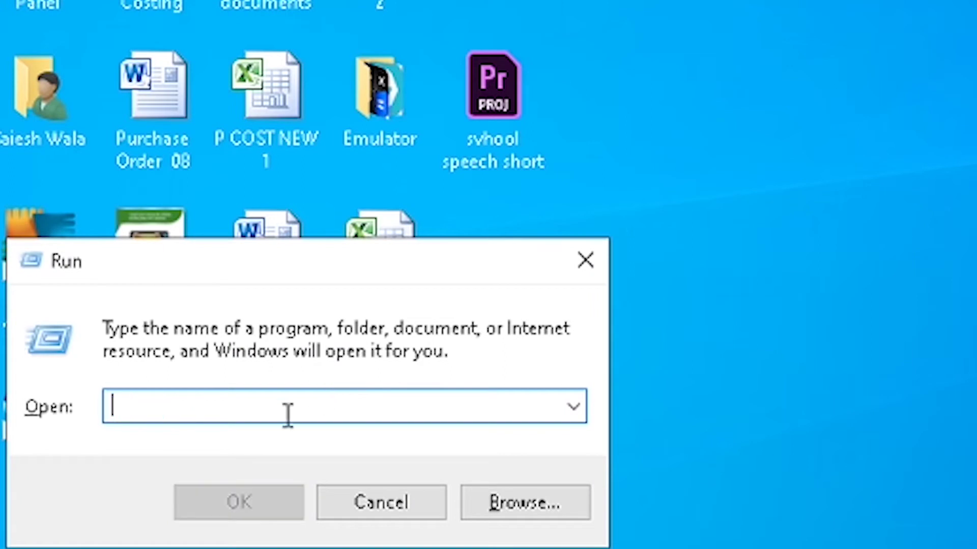
type("temp")
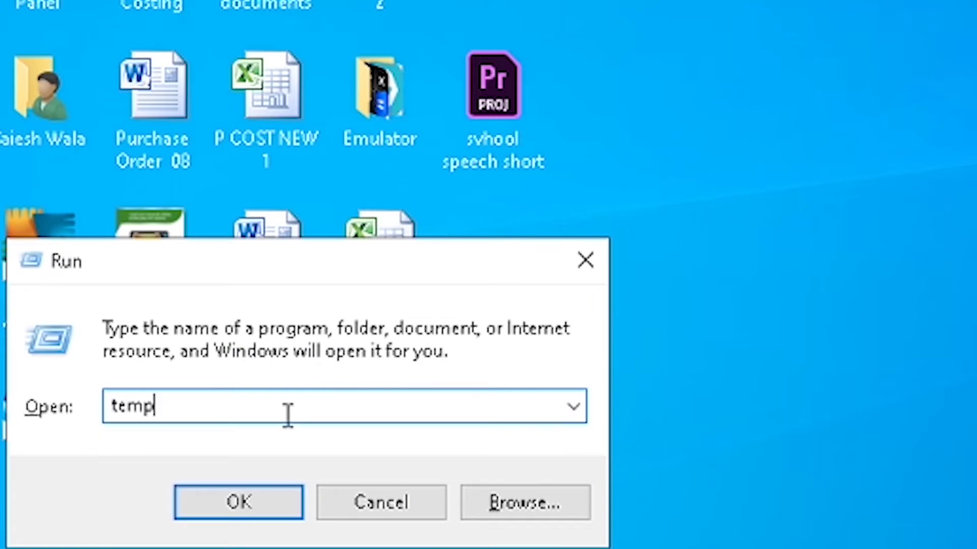
key("Return")
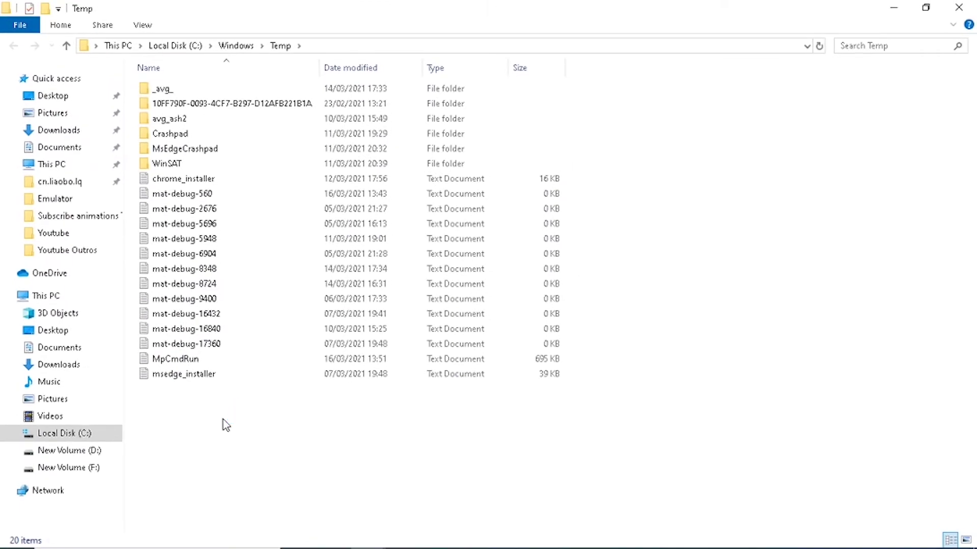
Delete everything in the Windows Temp folder, granting administrator permission for the WinSAT folder
key("ctrl+a")
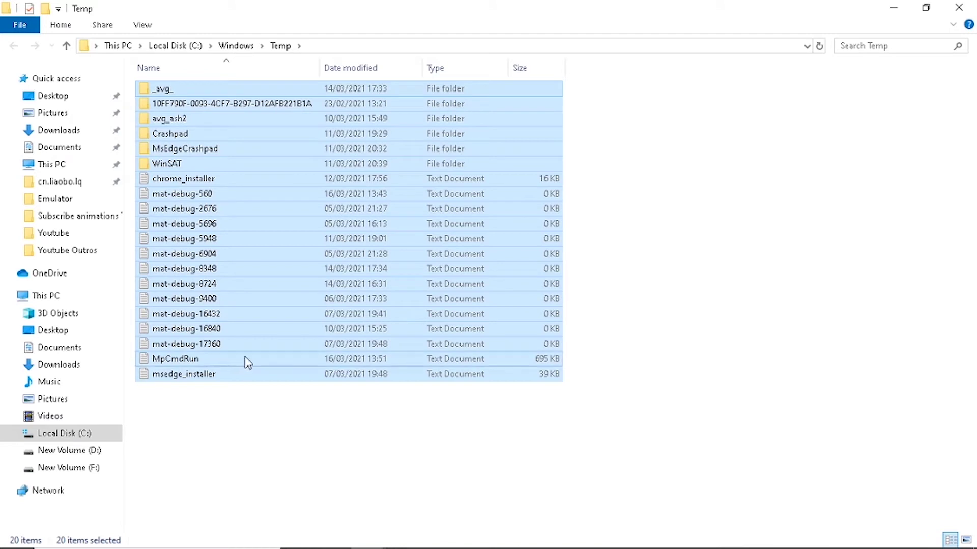
right_click(305, 362)
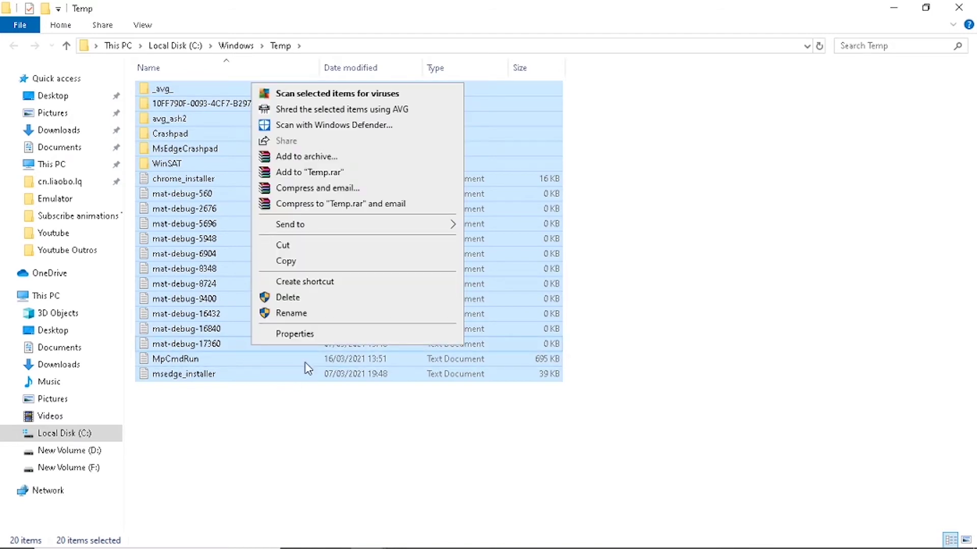
left_click(319, 299)
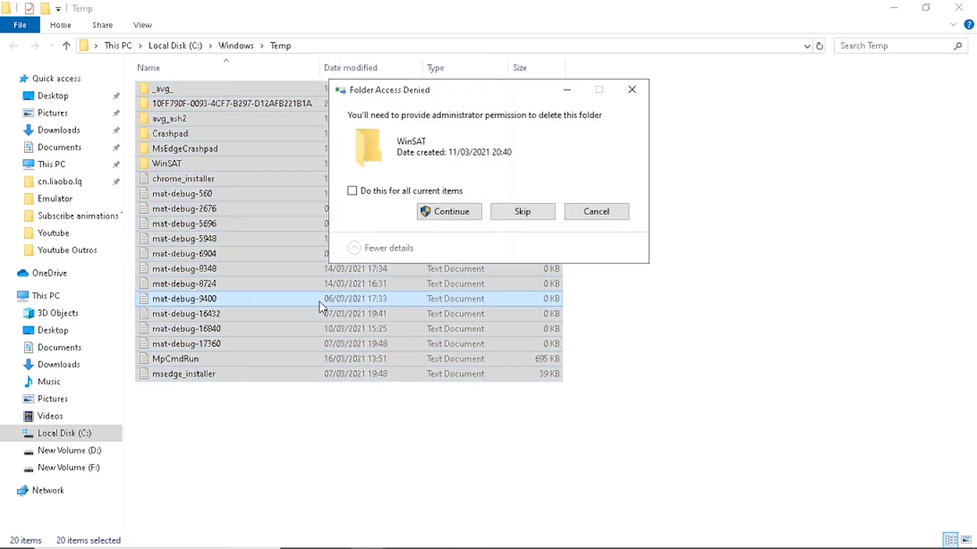
left_click(449, 212)
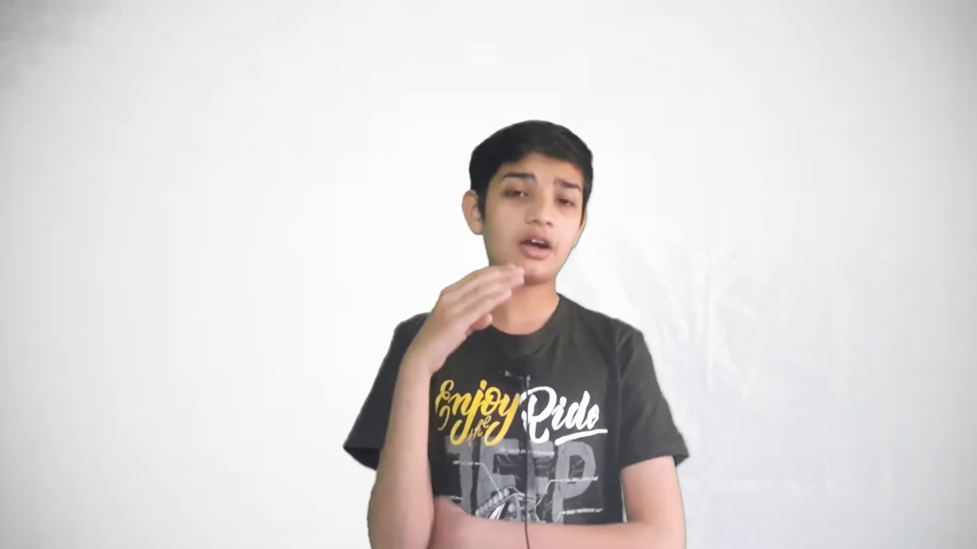
Open the Windows Prefetch folder with the Run command prefetch, granting permanent access to the folder
key("super+r")
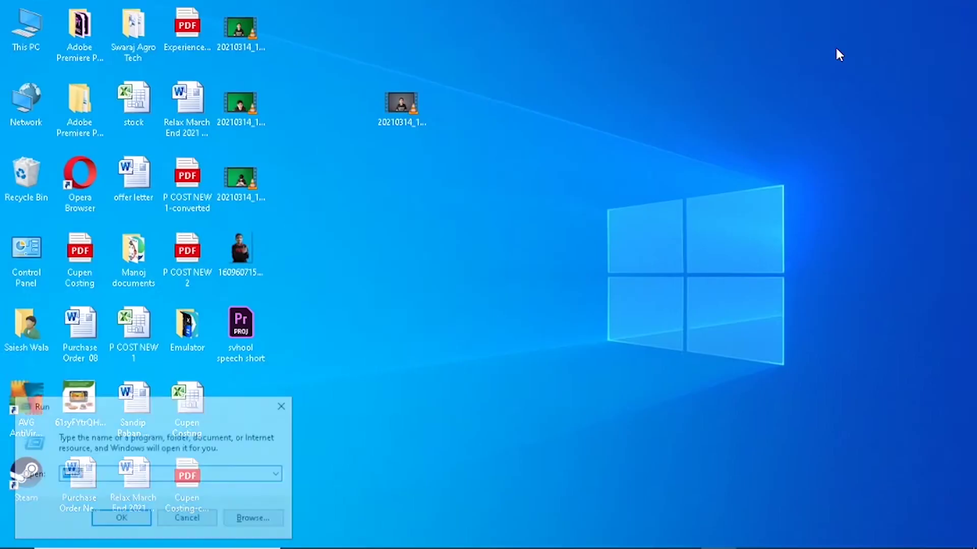
key("BackSpace")
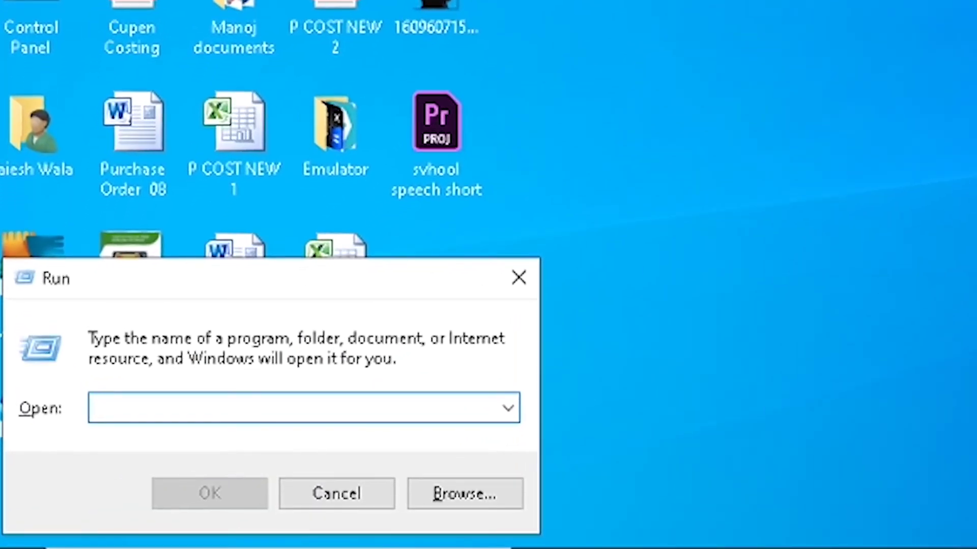
type("pref")
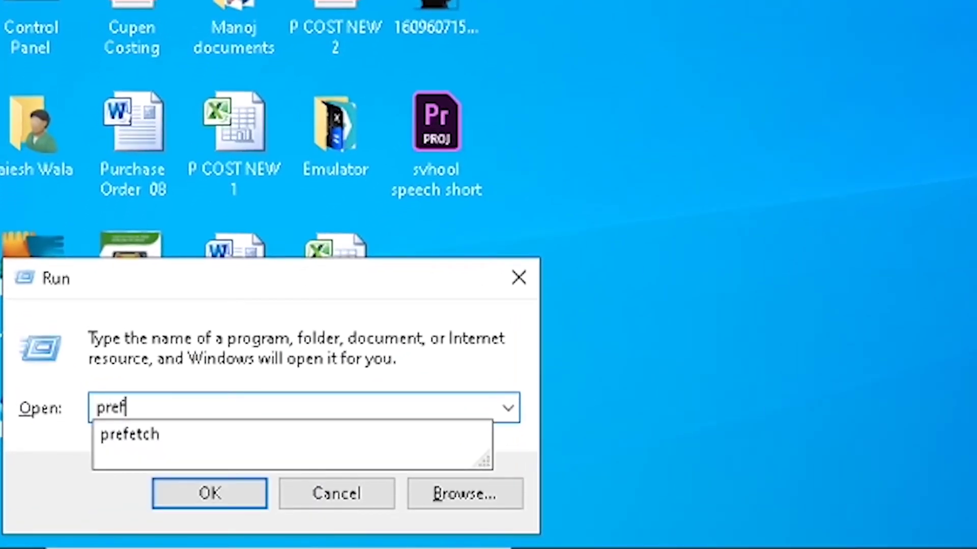
type("etcg")
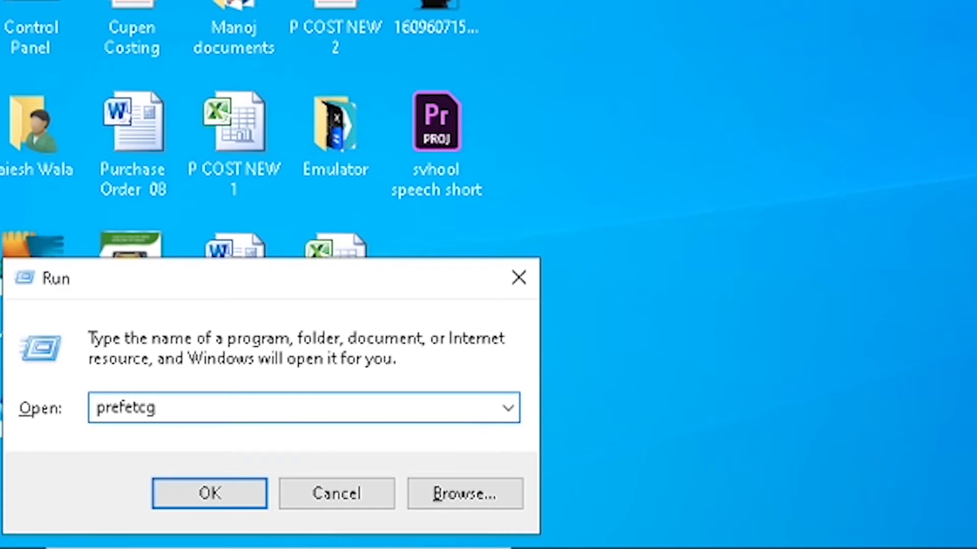
key("BackSpace")
type("h")
key("Return")
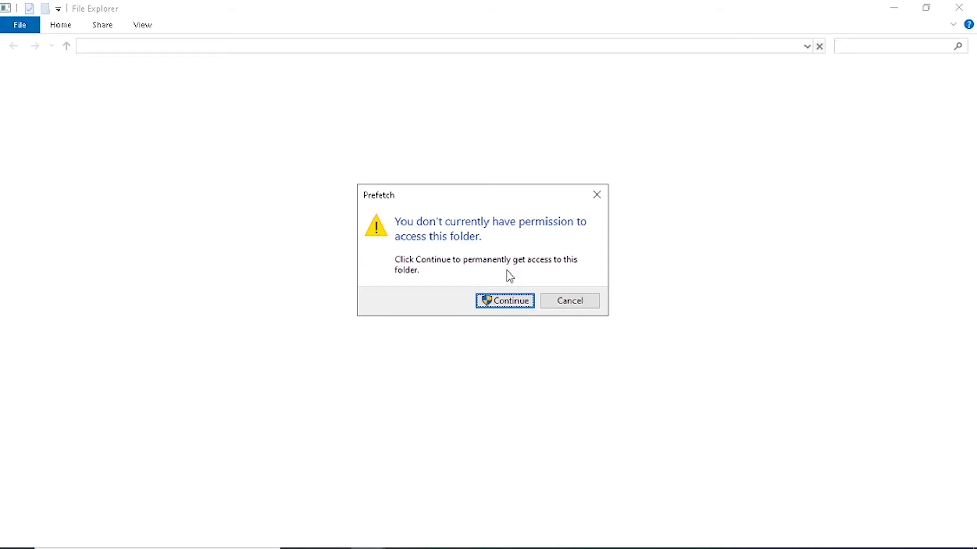
left_click(513, 304)
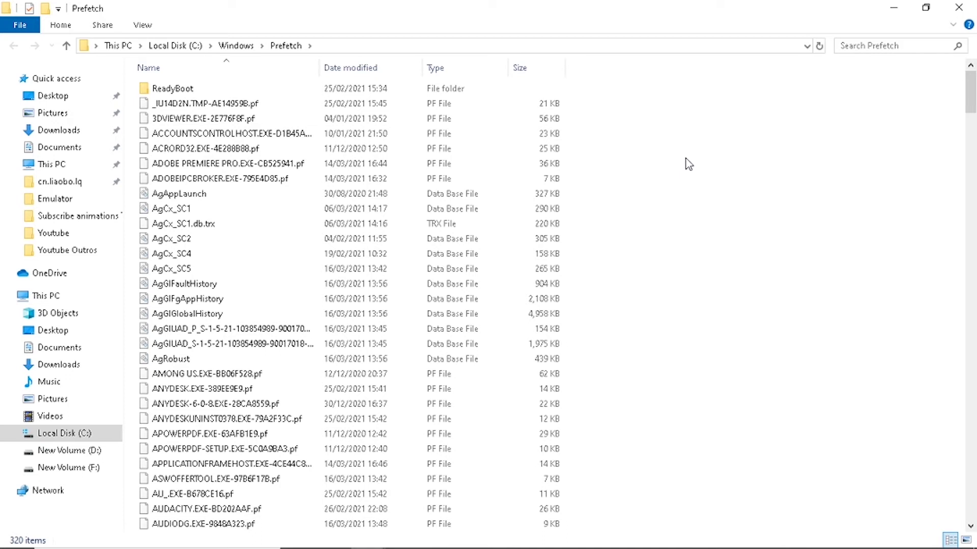
Delete all files and folders in the Windows Prefetch folder
key("ctrl+a")
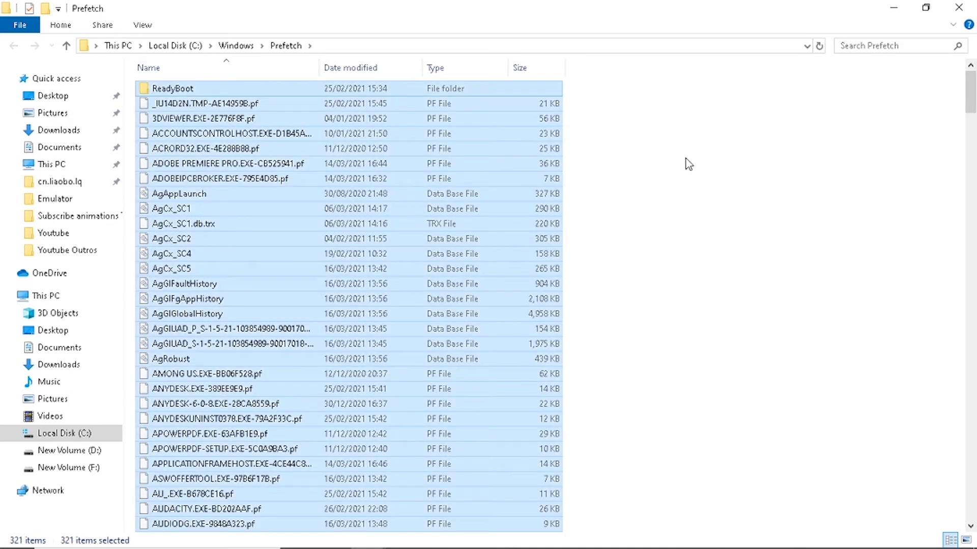
right_click(489, 173)
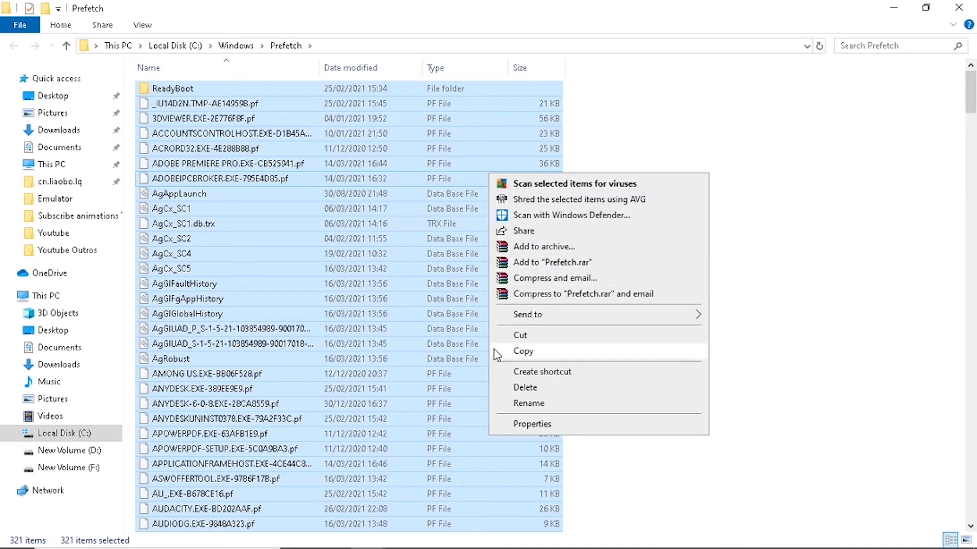
left_click(525, 387)
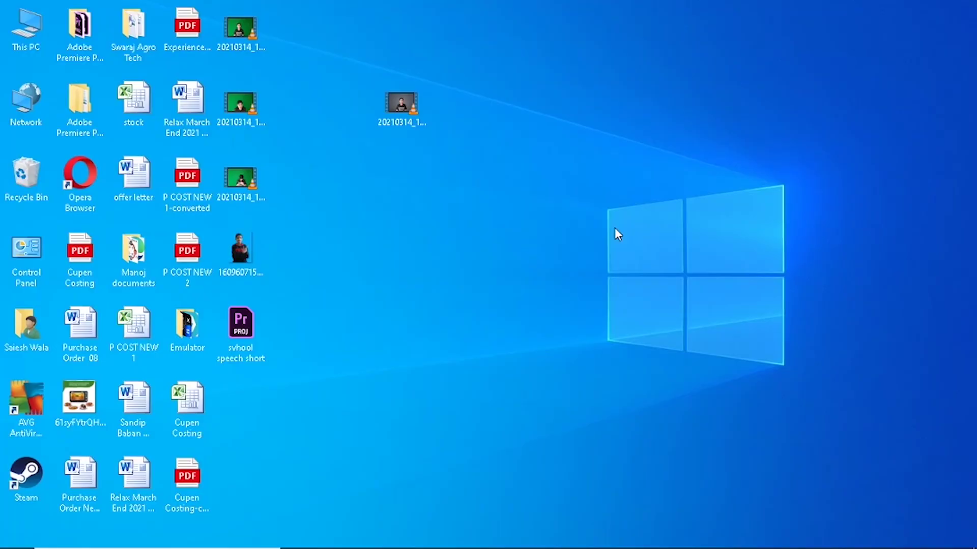
Open the properties of Local Disk (C:) from This PC and move the dialog clear of the drive list
double_click(28, 19)
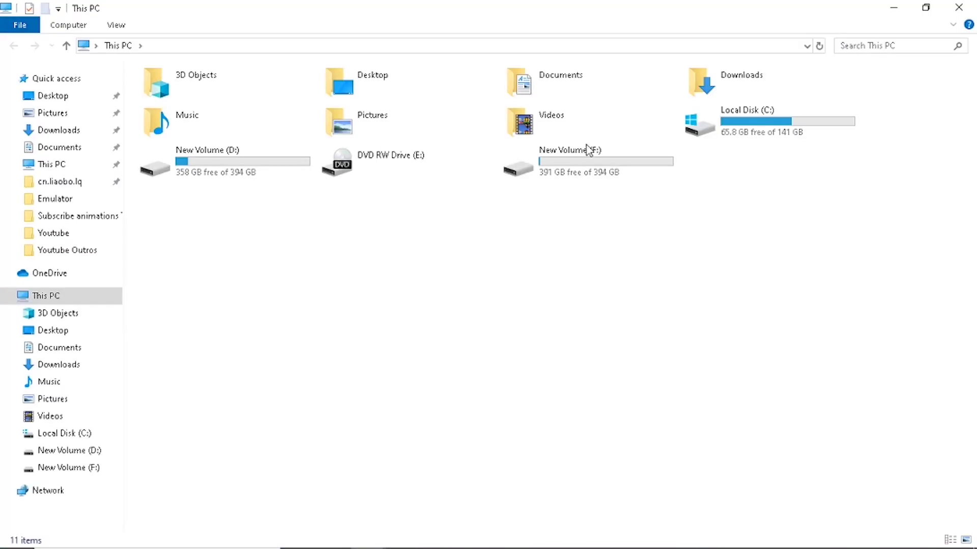
double_click(800, 126)
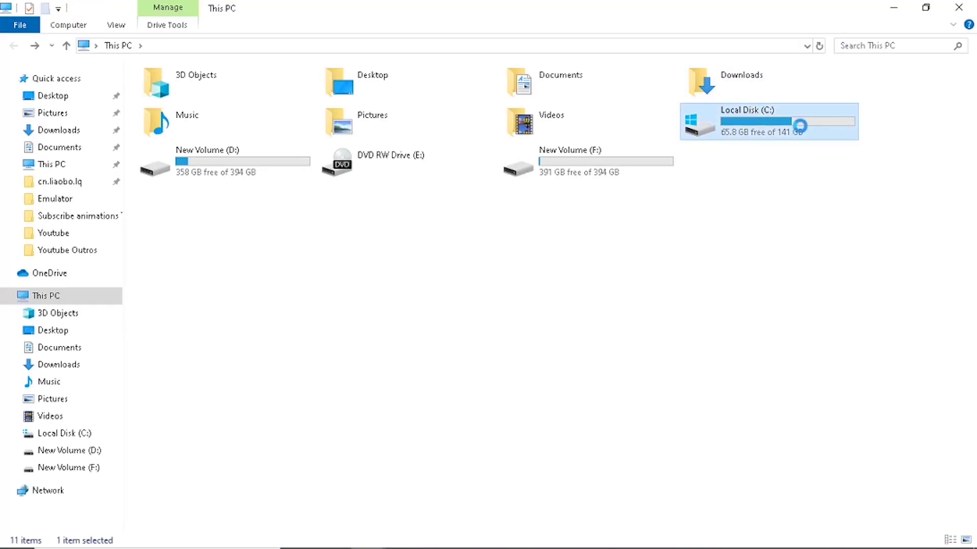
right_click(800, 128)
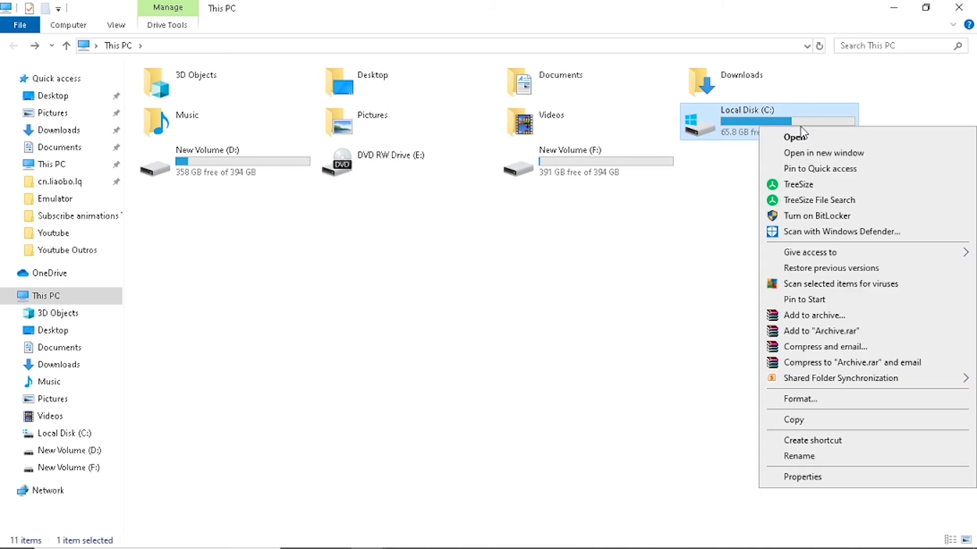
left_click(810, 477)
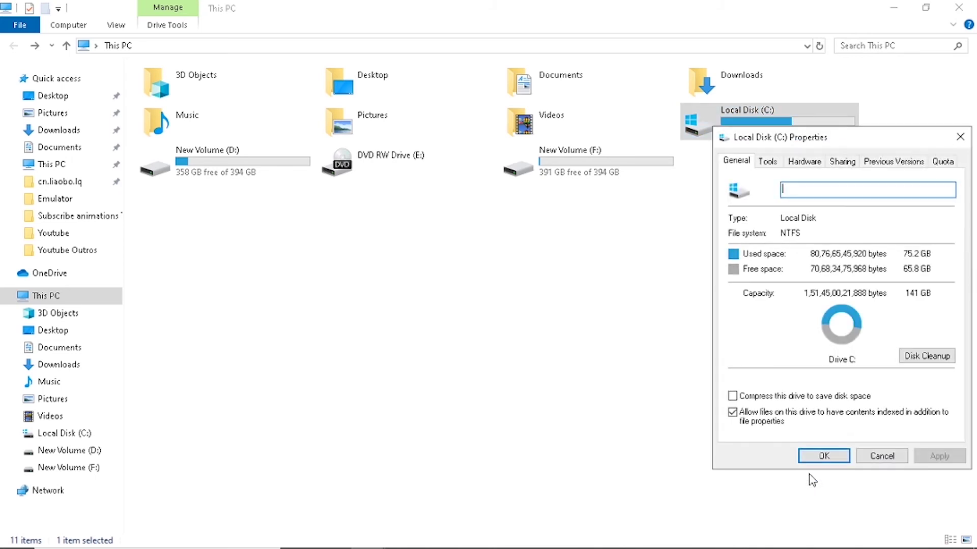
left_click_drag(823, 147, 637, 67)
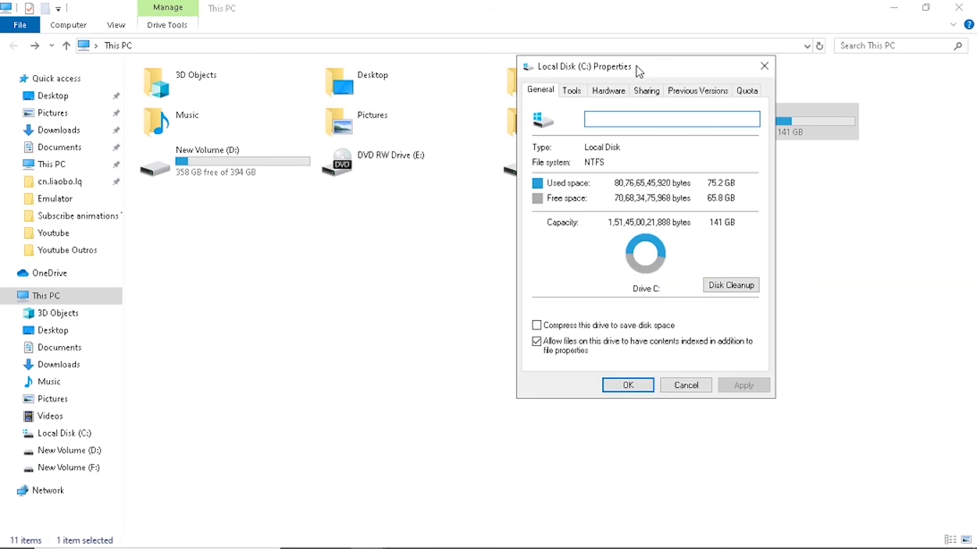
Run Disk Cleanup for drive C: and choose to clean up system files as well
left_click(731, 287)
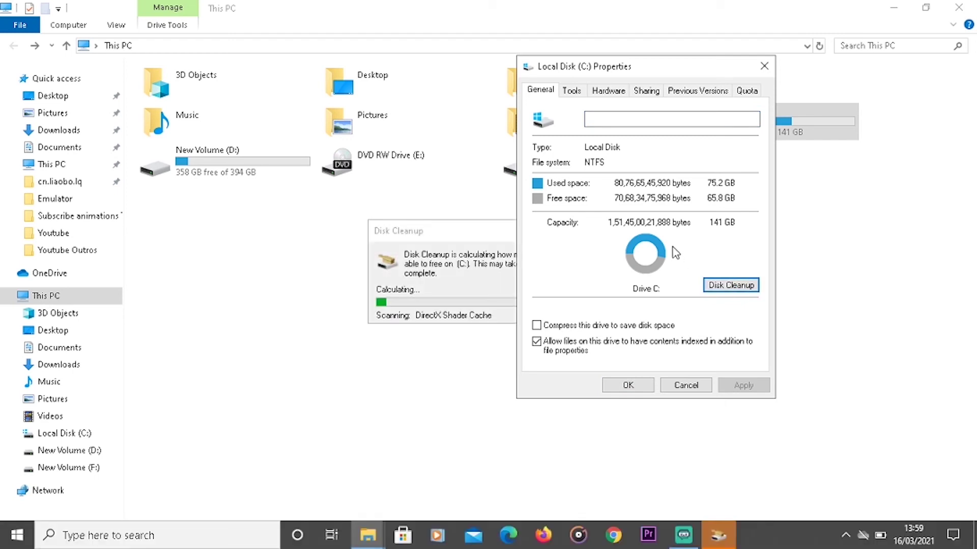
left_click_drag(716, 68, 860, 98)
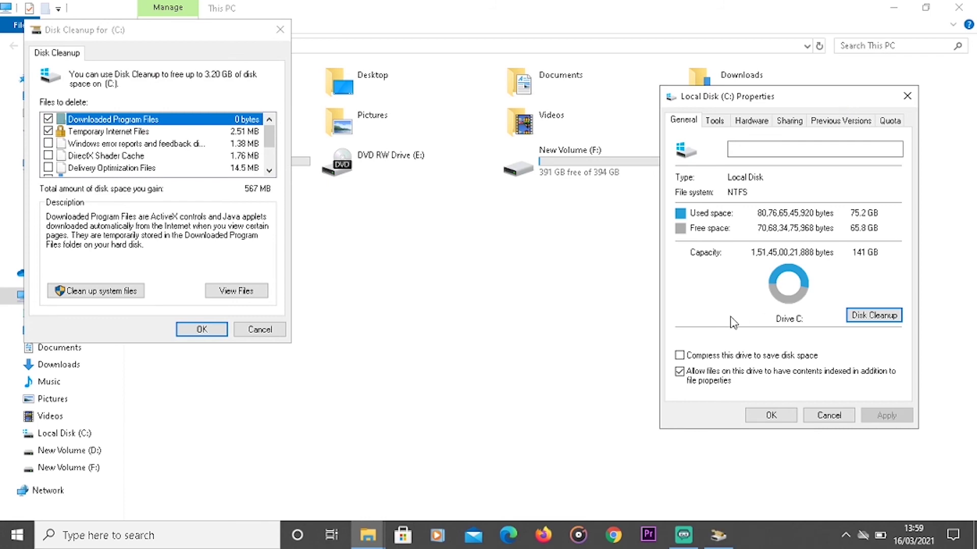
left_click(96, 291)
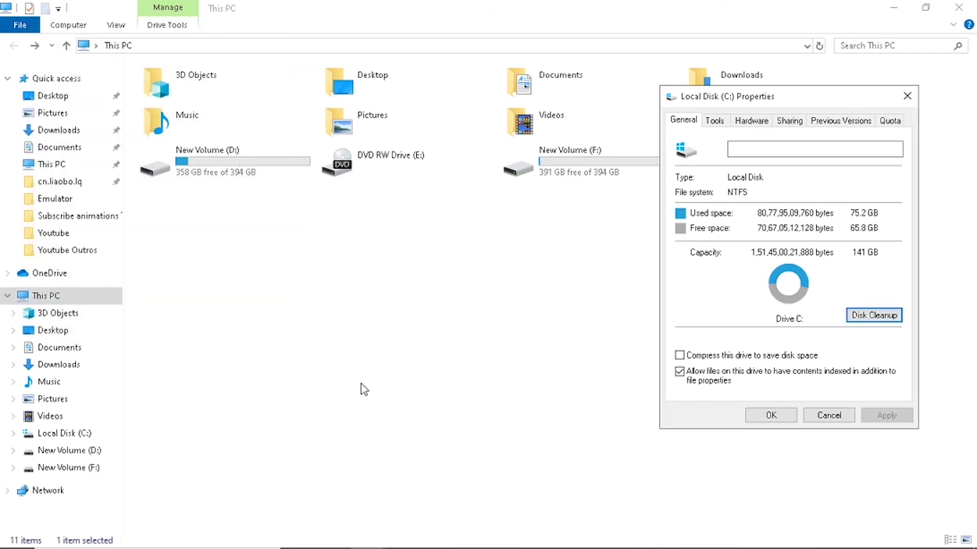